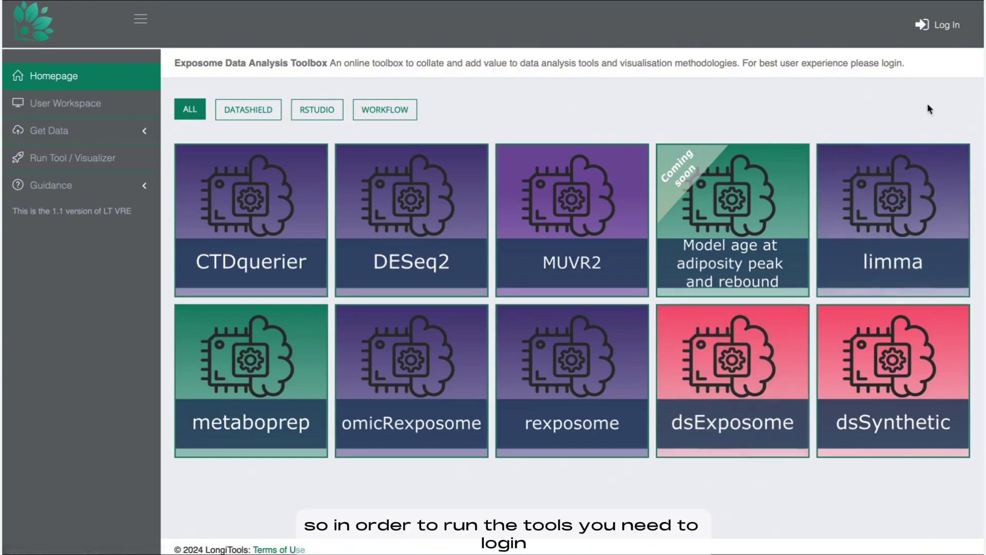
Step: Log in to the toolbox and review the uploaded files and run logs in the MyFirstProject workspace
left_click(937, 24)
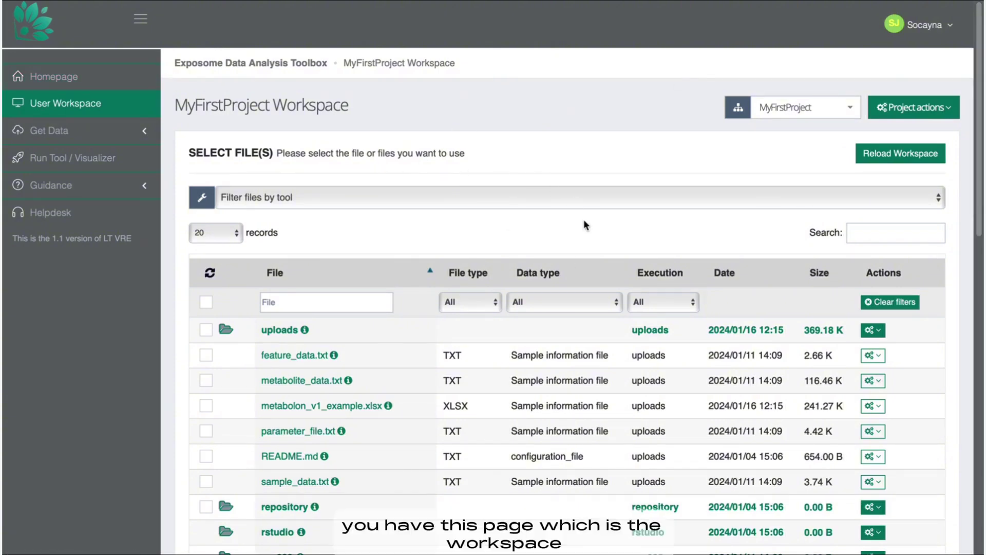
scroll(583, 225, "down", 3)
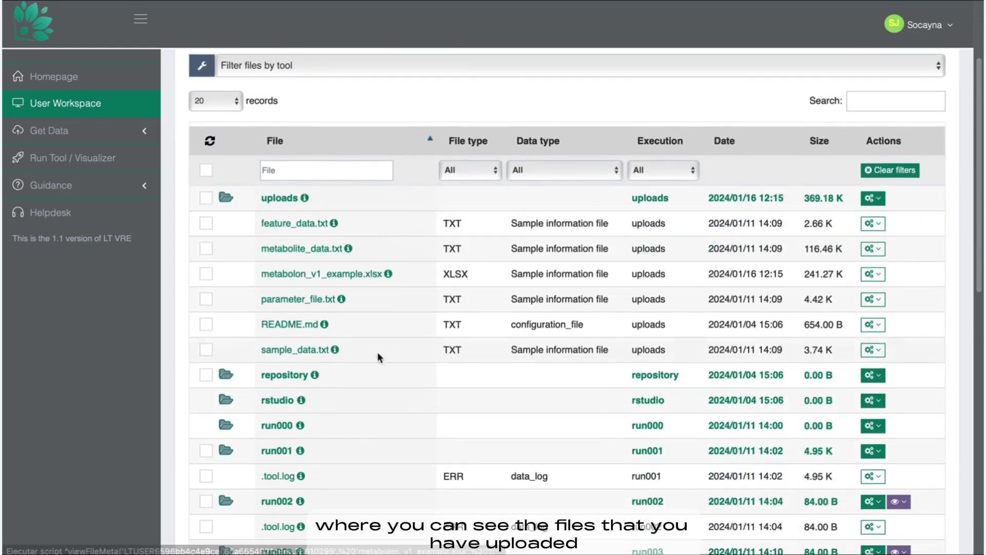
scroll(379, 359, "down", 3)
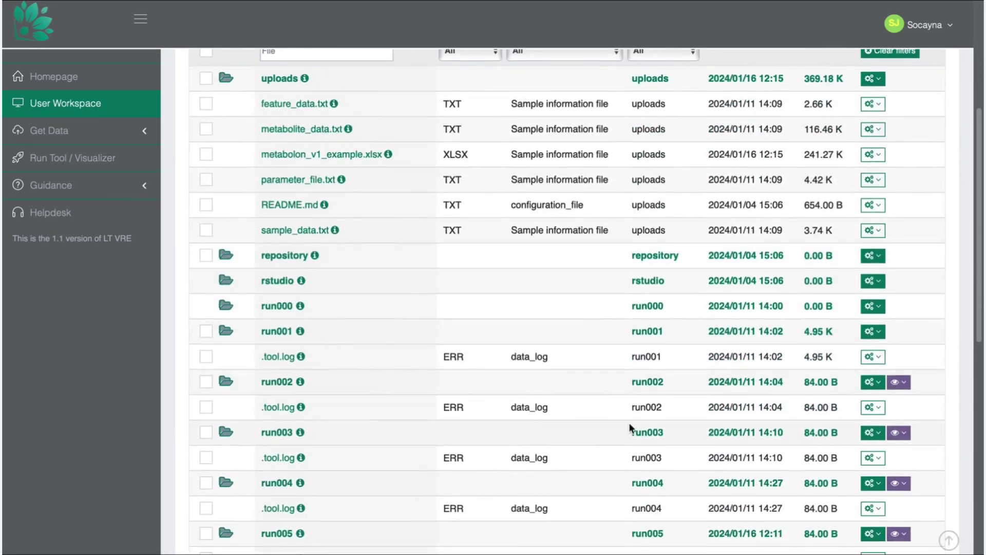
scroll(630, 424, "down", 2)
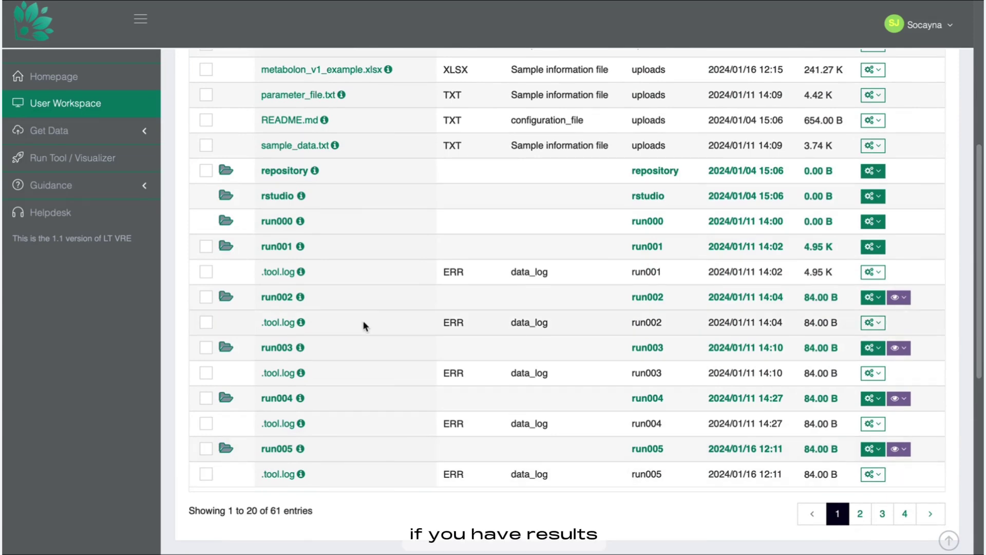
scroll(363, 326, "up", 6)
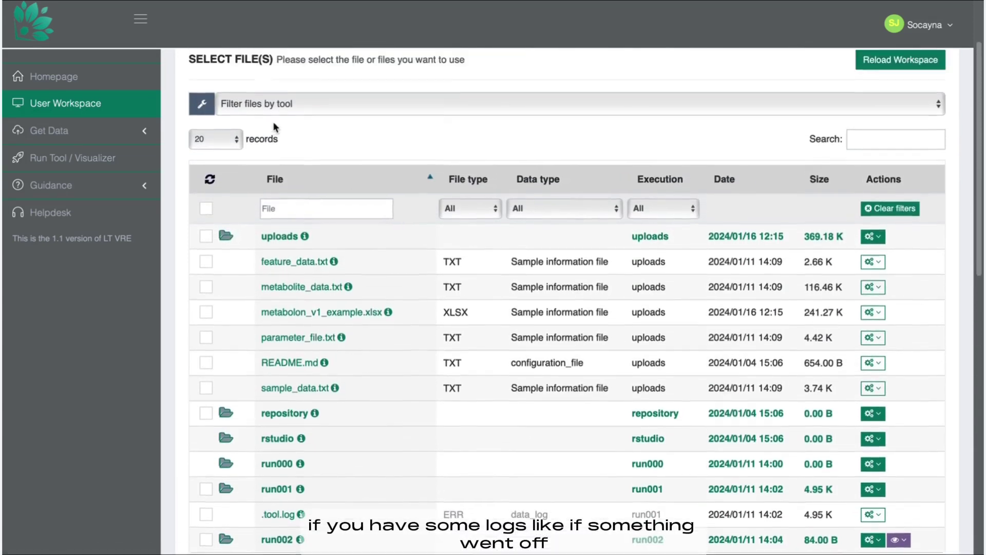
scroll(273, 123, "up", 2)
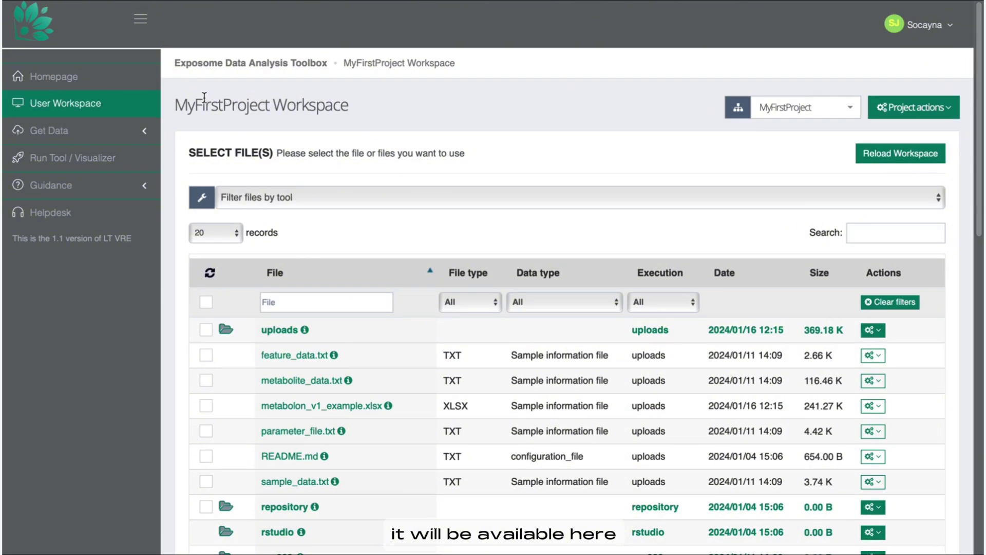
Step: Start an interactive CTDquerier session in MyFirstProject from the homepage, leaving the optional RData and Rhistory inputs empty
left_click(105, 78)
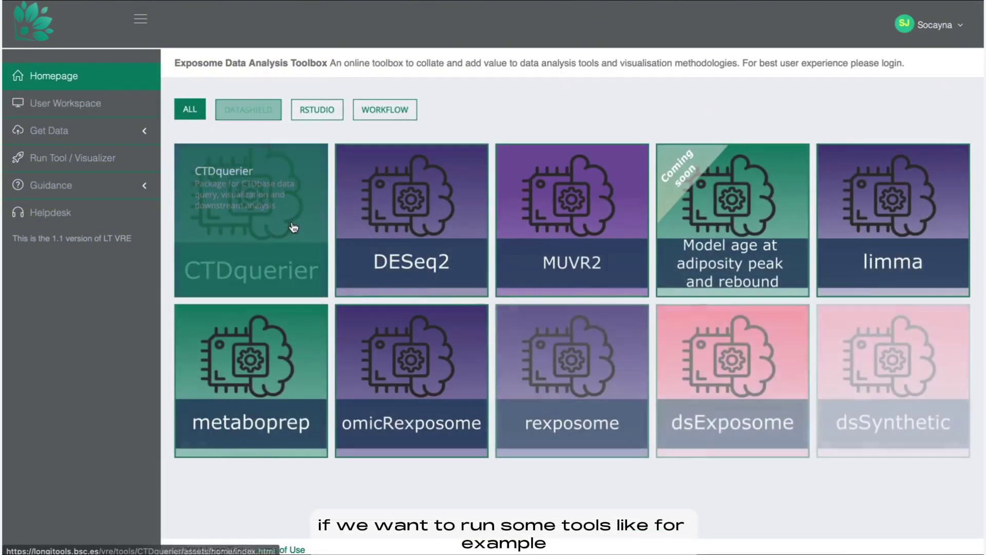
left_click(293, 227)
scroll(613, 301, "down", 2)
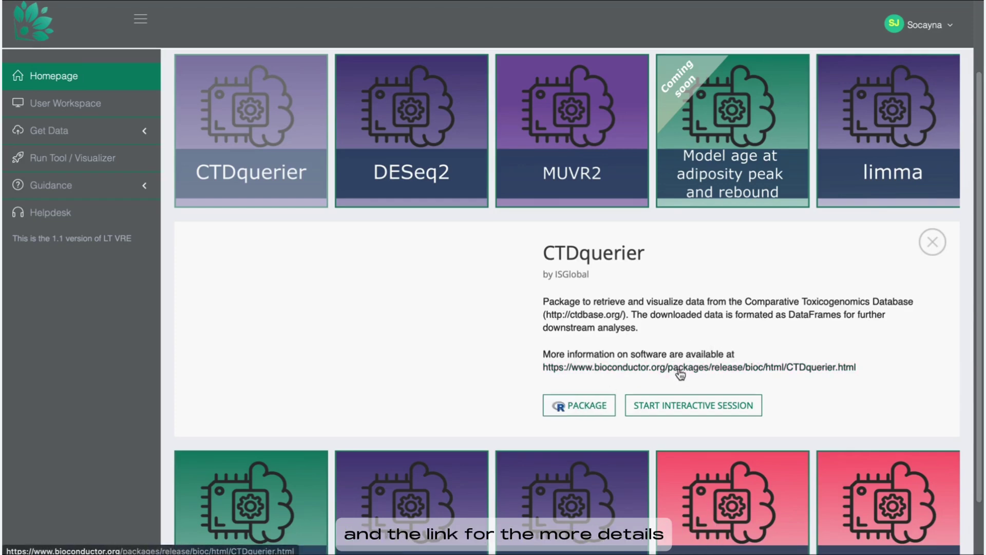
left_click(710, 405)
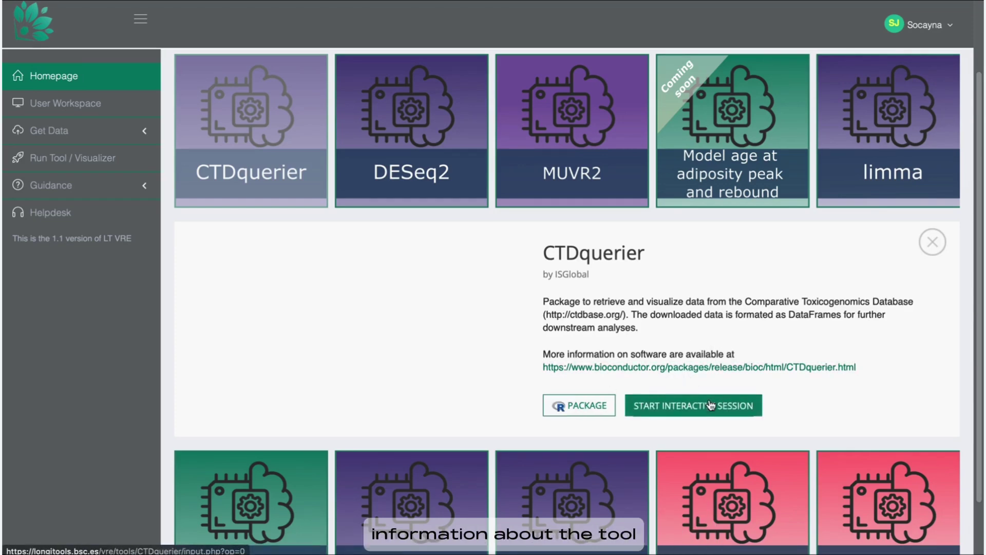
scroll(709, 402, "down", 5)
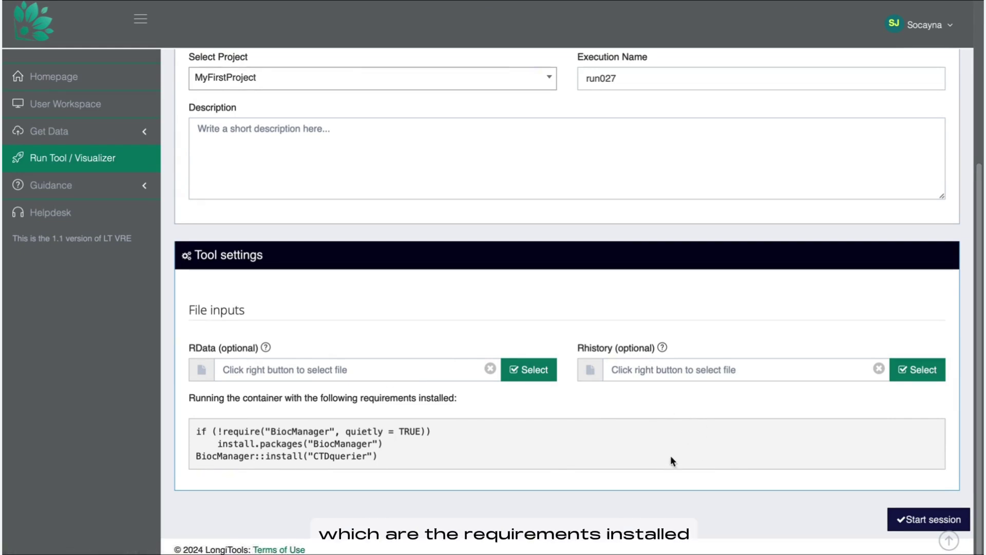
left_click(907, 532)
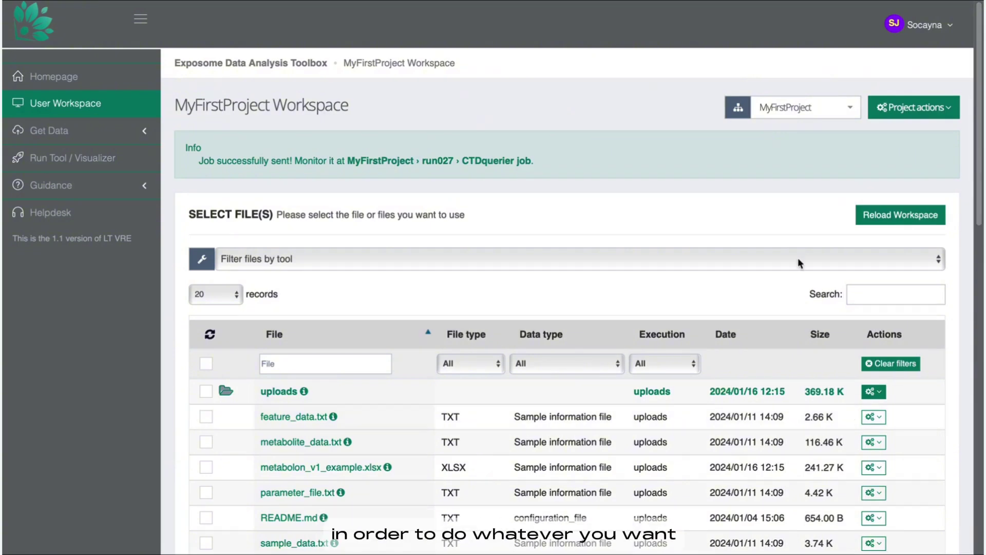
Step: Check the status of the CTDquerier job for run027 on page 4 of the workspace file list
scroll(497, 113, "down", 5)
scroll(497, 113, "up", 5)
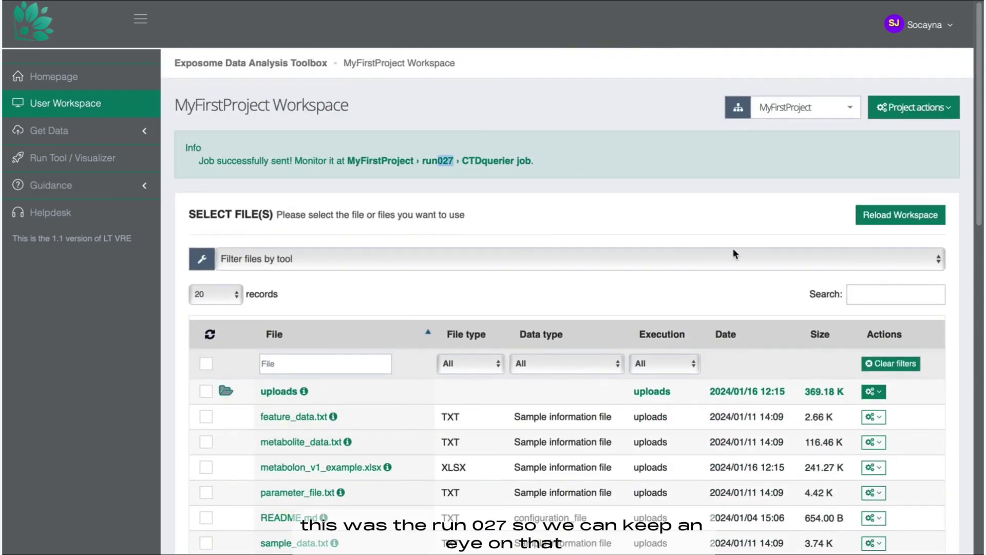
scroll(733, 248, "down", 6)
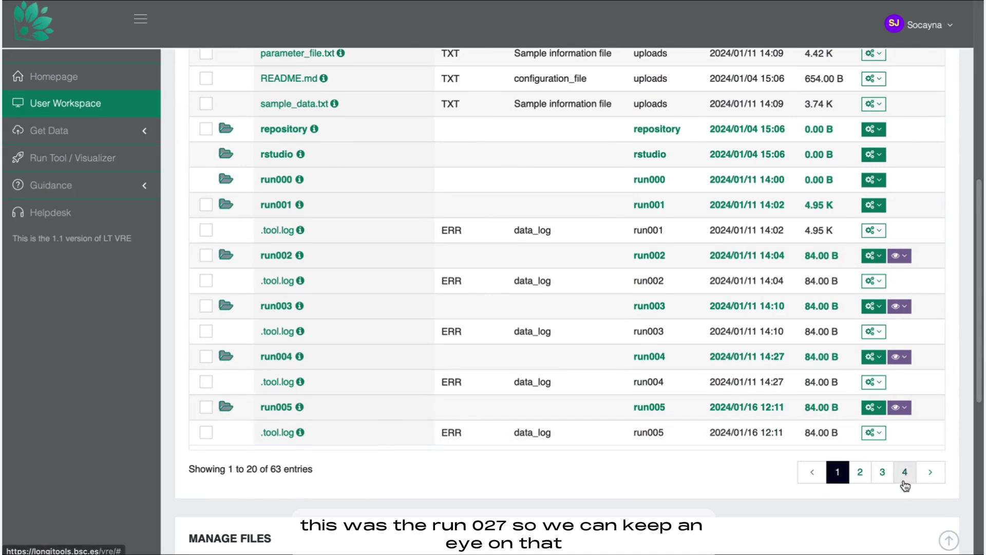
left_click(903, 471)
scroll(654, 223, "up", 10)
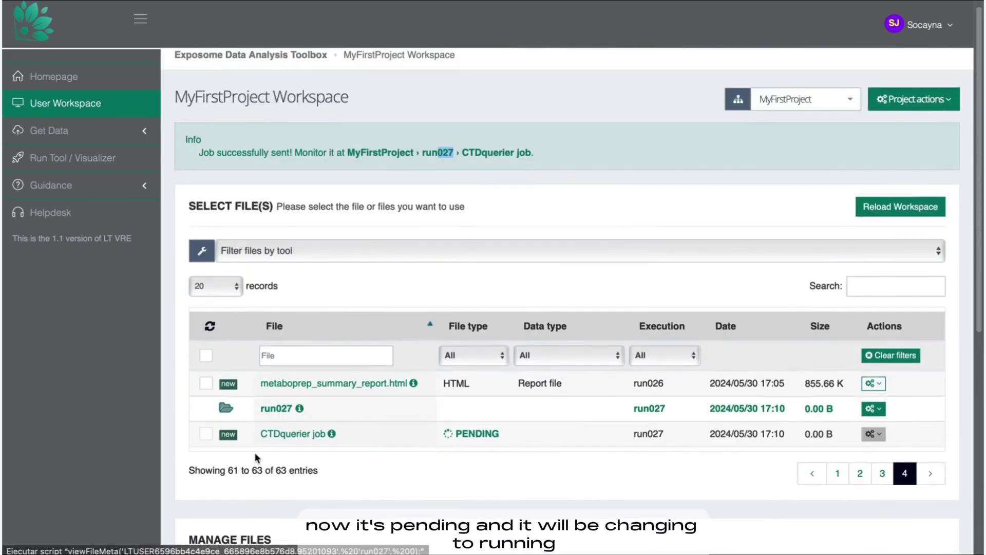
scroll(276, 442, "down", 2)
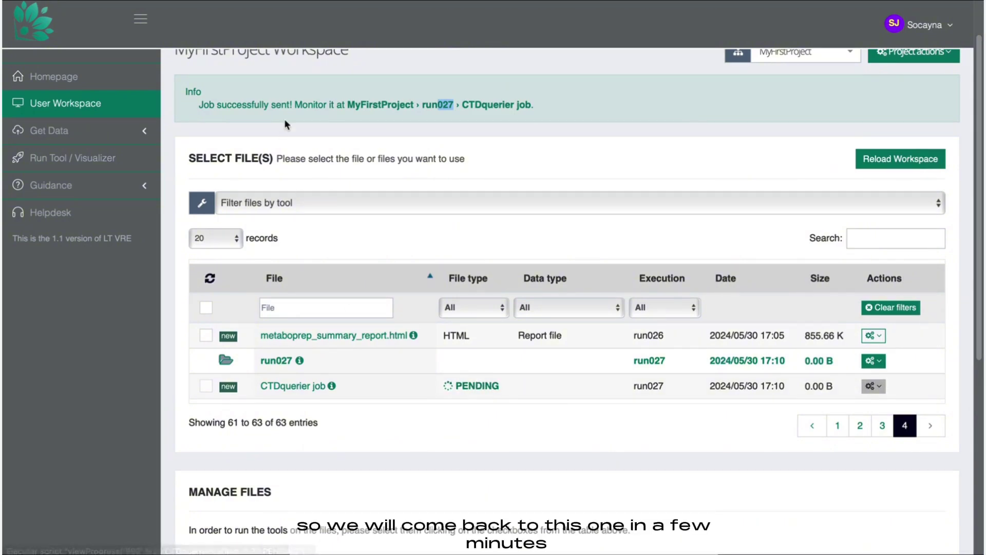
Step: Open the metaboprep execution form from the homepage and examine its input data help and settings
left_click(120, 86)
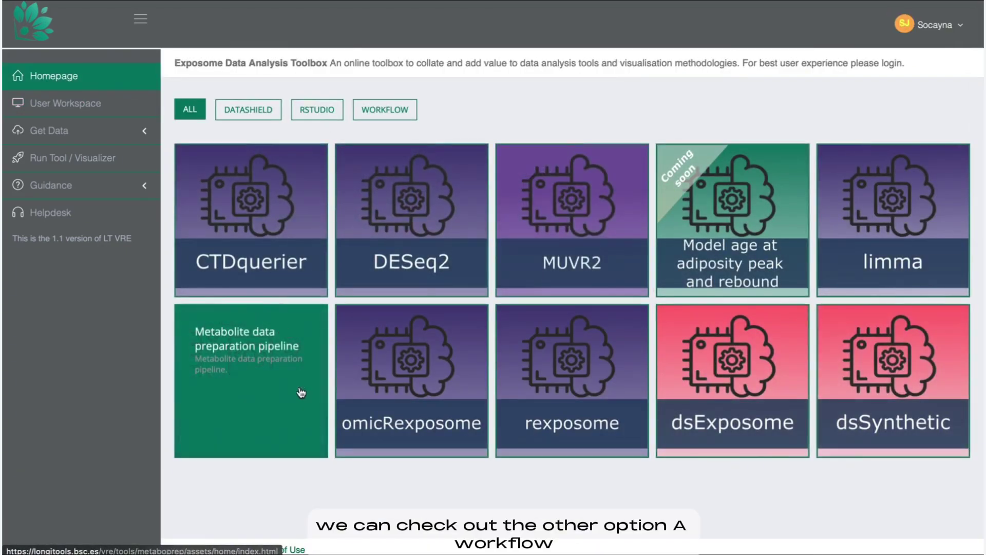
left_click(299, 405)
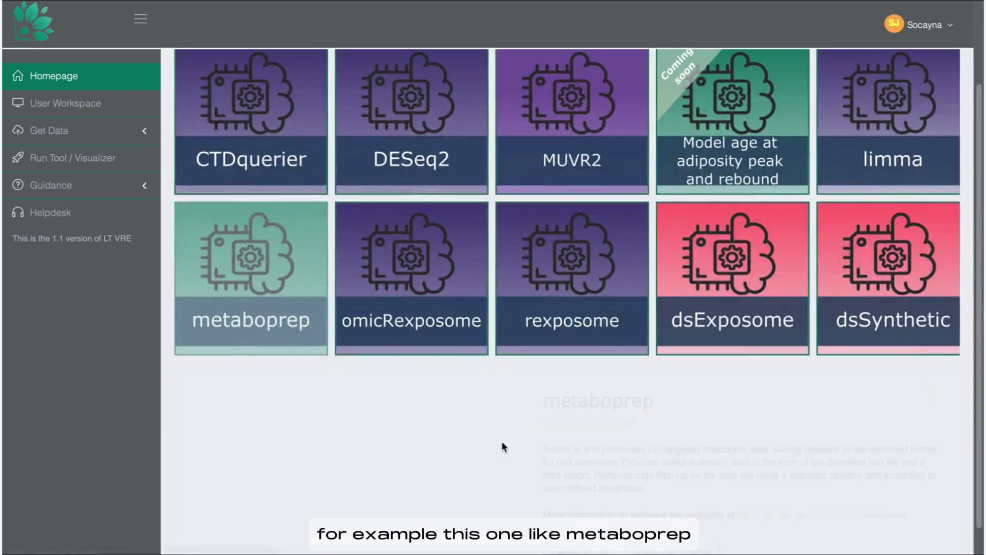
scroll(522, 447, "down", 2)
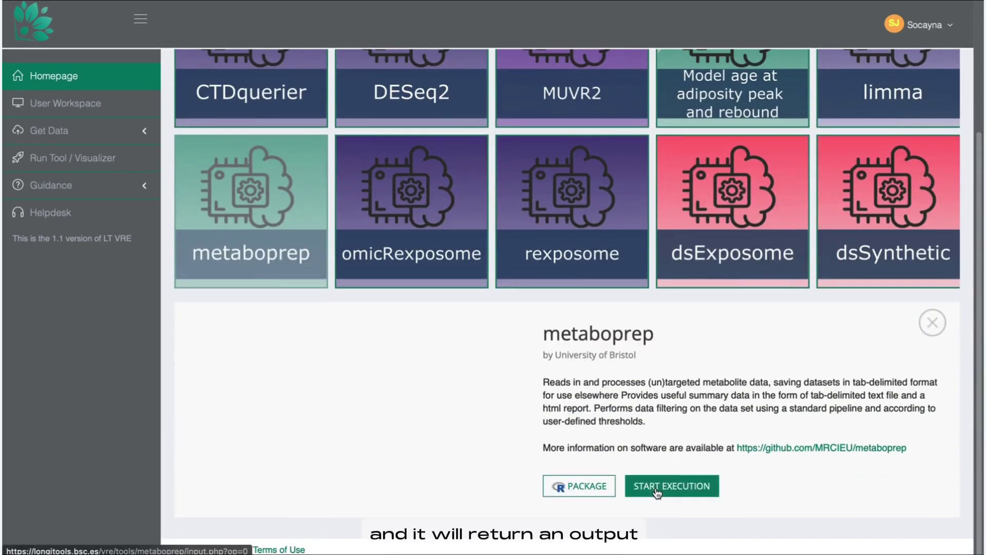
left_click(655, 488)
scroll(656, 490, "down", 3)
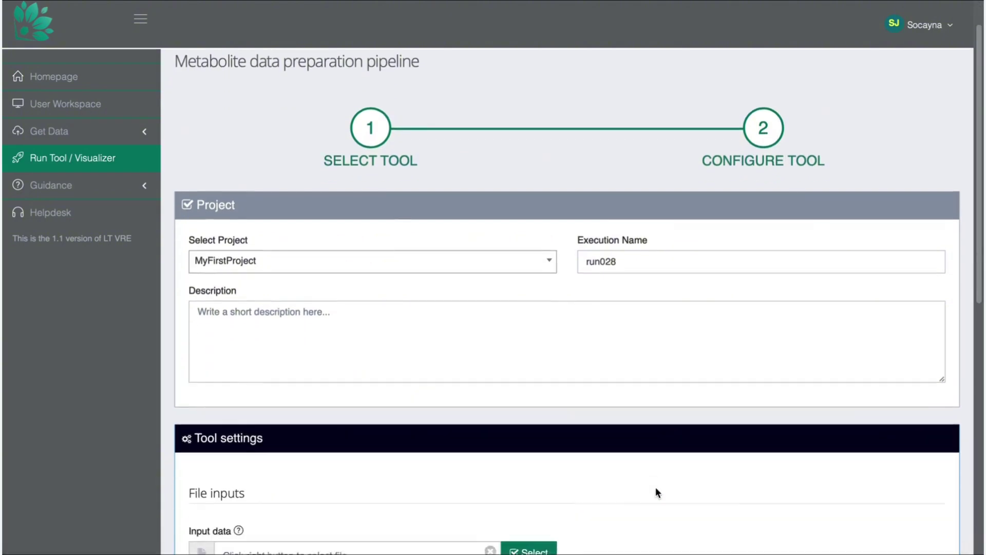
scroll(656, 492, "down", 5)
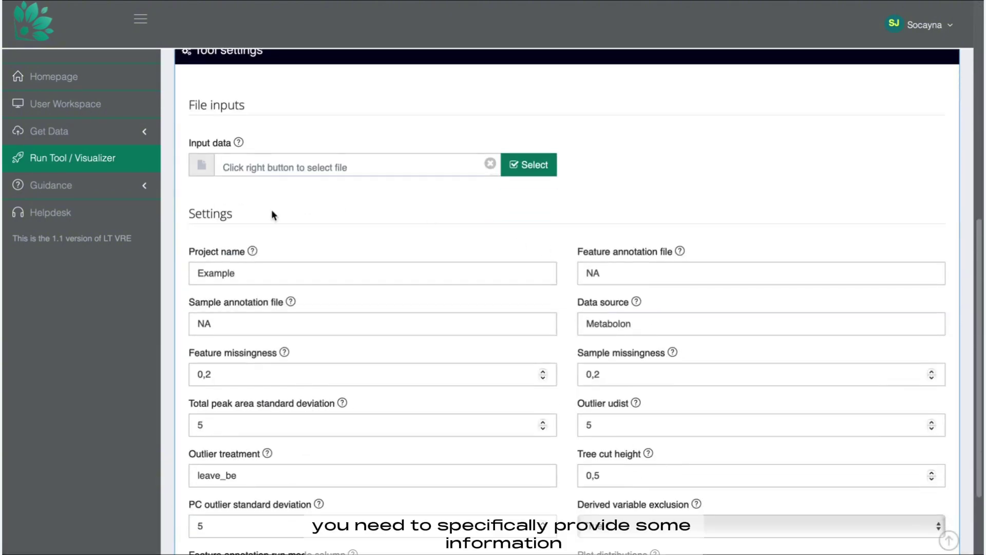
mouse_move(239, 144)
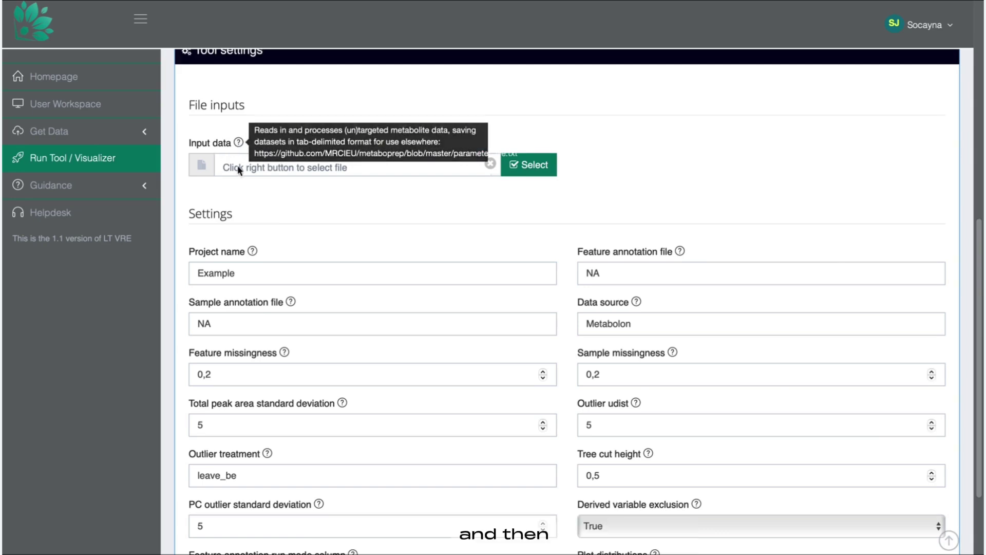
scroll(244, 232, "down", 2)
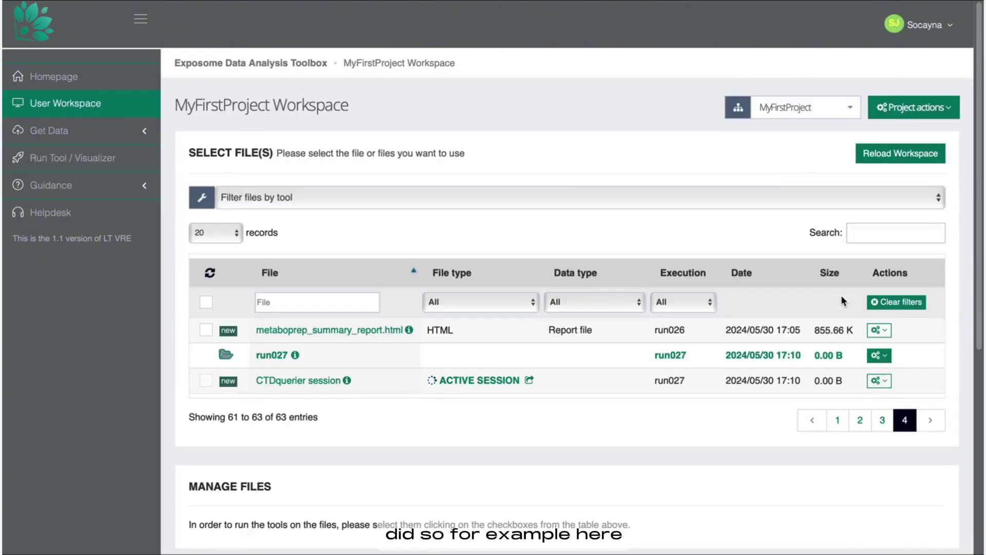
Step: Rerun the metaboprep job of run020 from page 3 of the workspace list with the same input file and settings
left_click(882, 420)
scroll(883, 429, "down", 5)
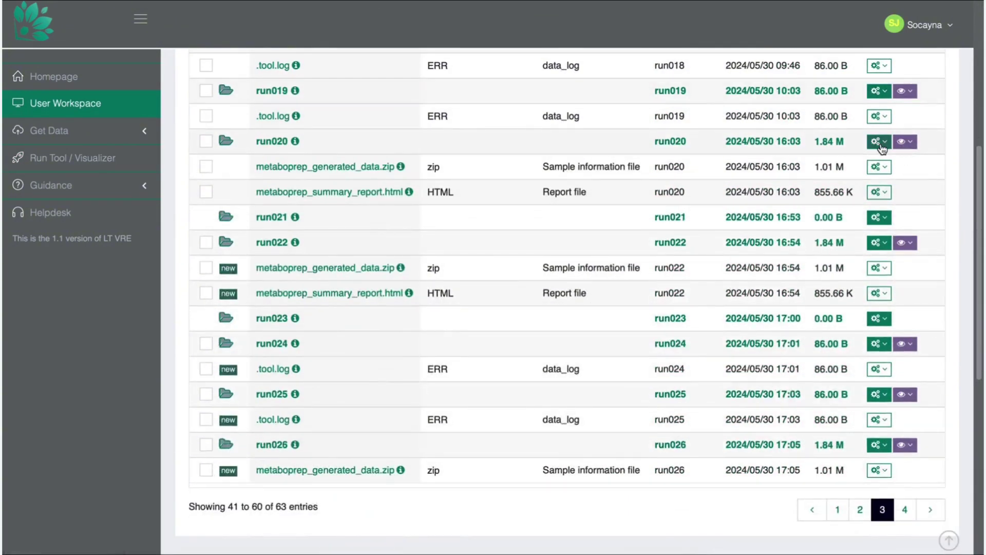
left_click(879, 143)
left_click(824, 263)
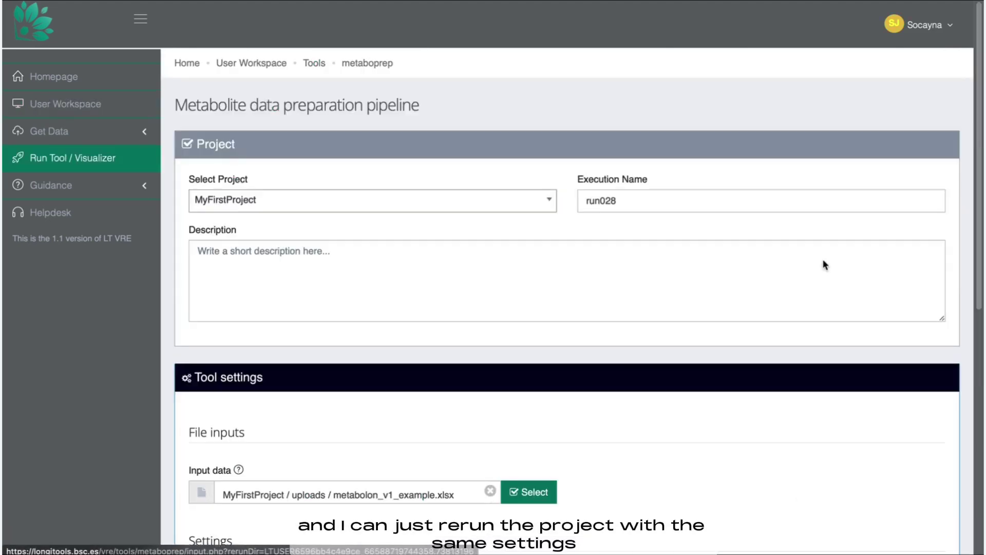
scroll(823, 264, "down", 4)
scroll(823, 264, "down", 5)
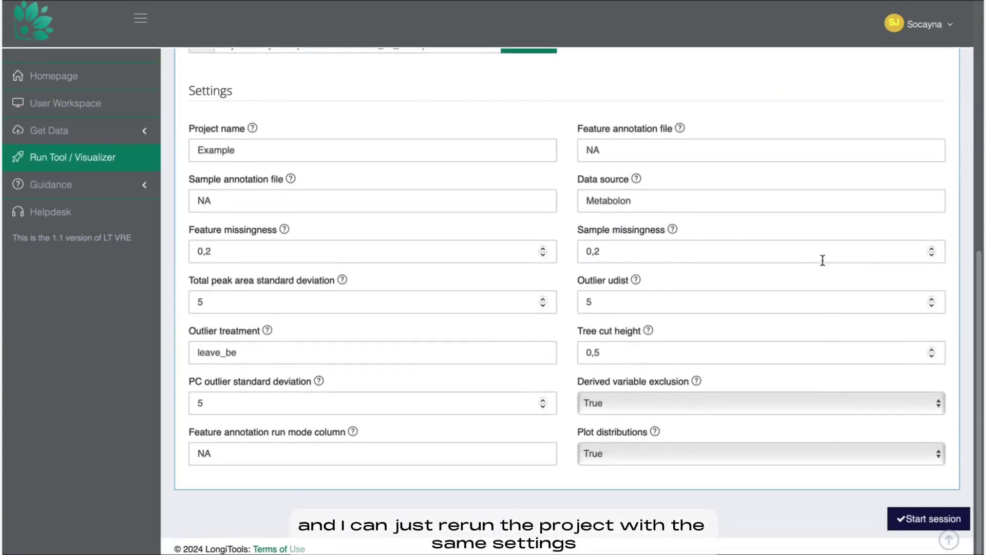
left_click(917, 526)
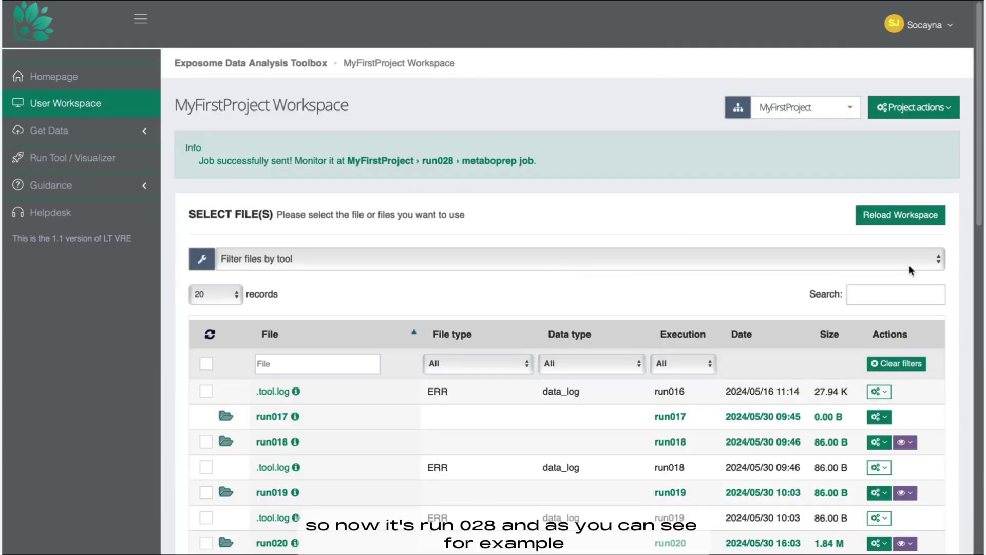
Step: Check the run027 and run028 jobs on page 4 of the workspace list and open the active CTDquerier session
scroll(668, 217, "down", 10)
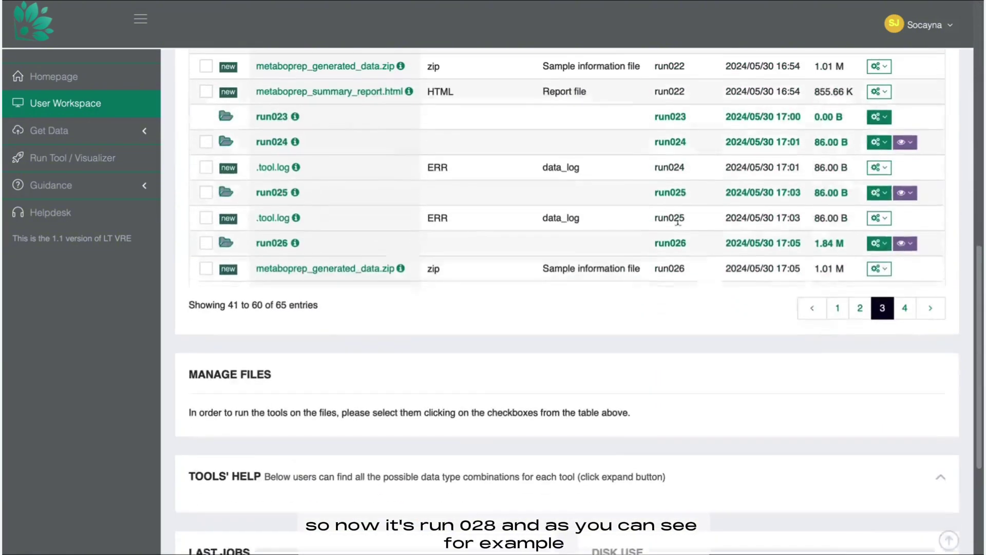
left_click(902, 313)
scroll(902, 312, "up", 5)
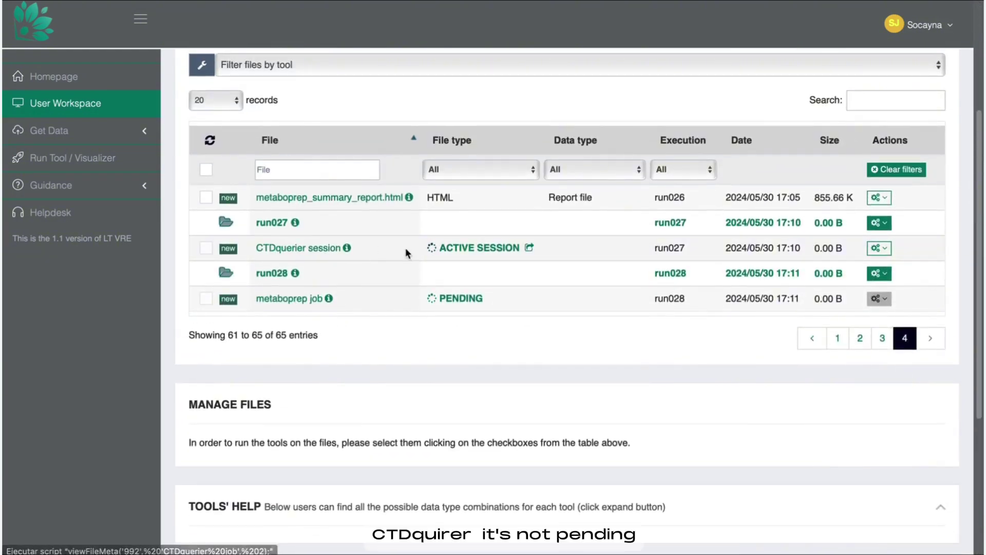
left_click(486, 253)
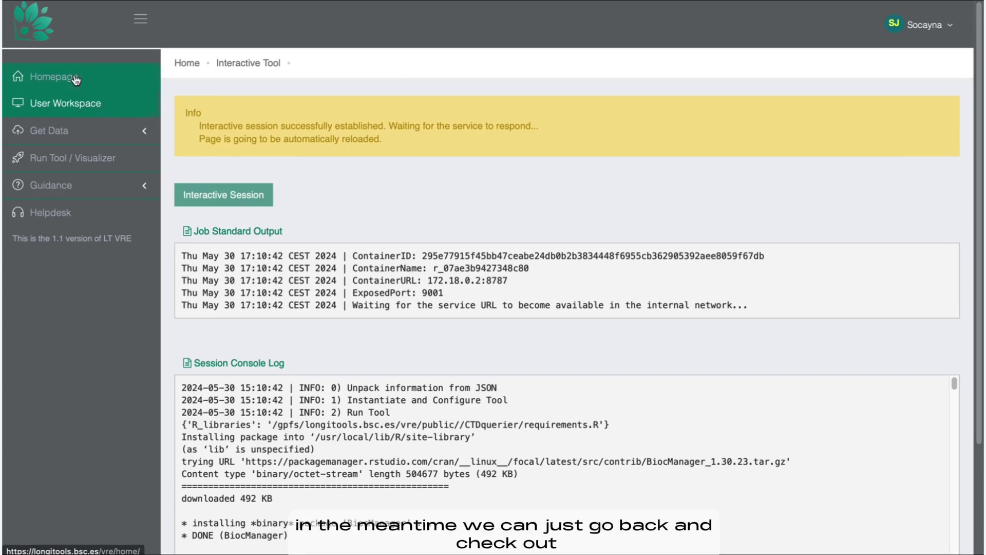
Step: Open the dsExposome tool details from the homepage and read the description and the analysis server access instructions
left_click(51, 76)
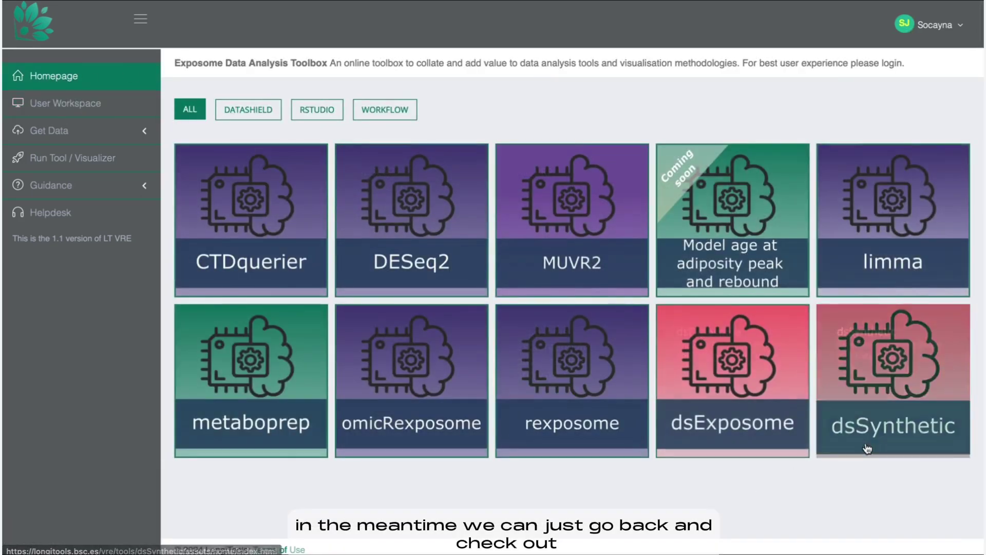
scroll(743, 413, "down", 2)
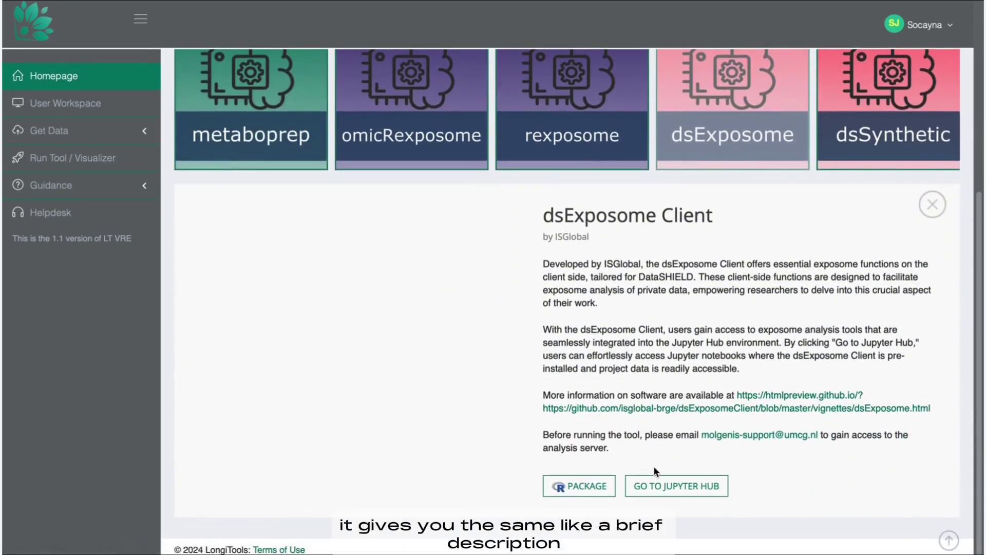
left_click_drag(695, 436, 833, 436)
left_click(819, 457)
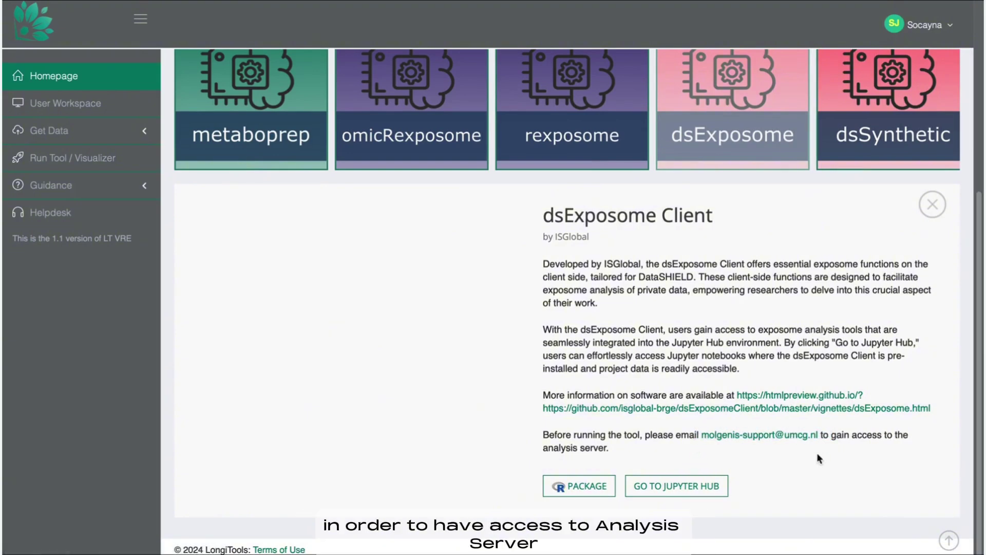
Step: Go to the Jupyter Hub for dsExposome, dismiss the Jupyter news prompt and show the file browser
left_click(685, 492)
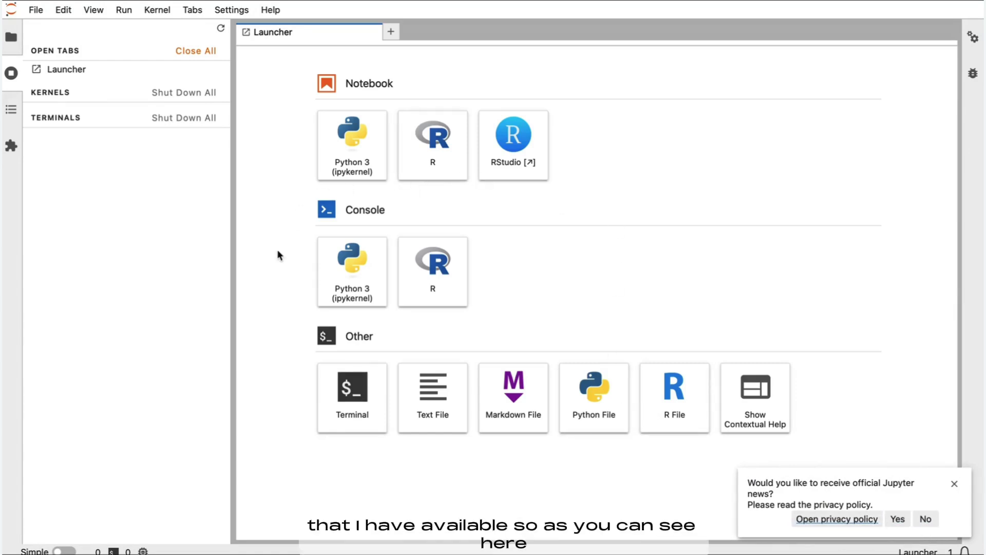
left_click(954, 483)
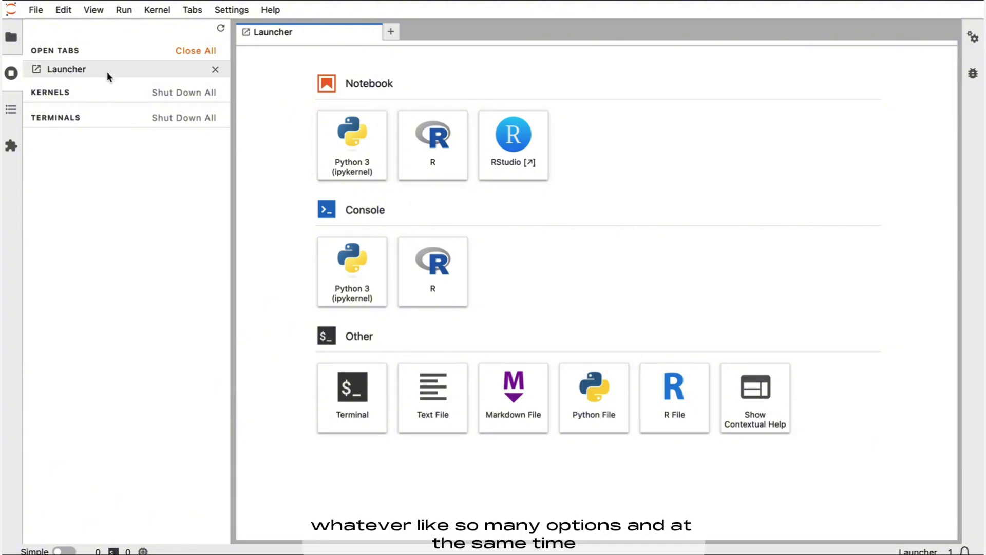
left_click(8, 34)
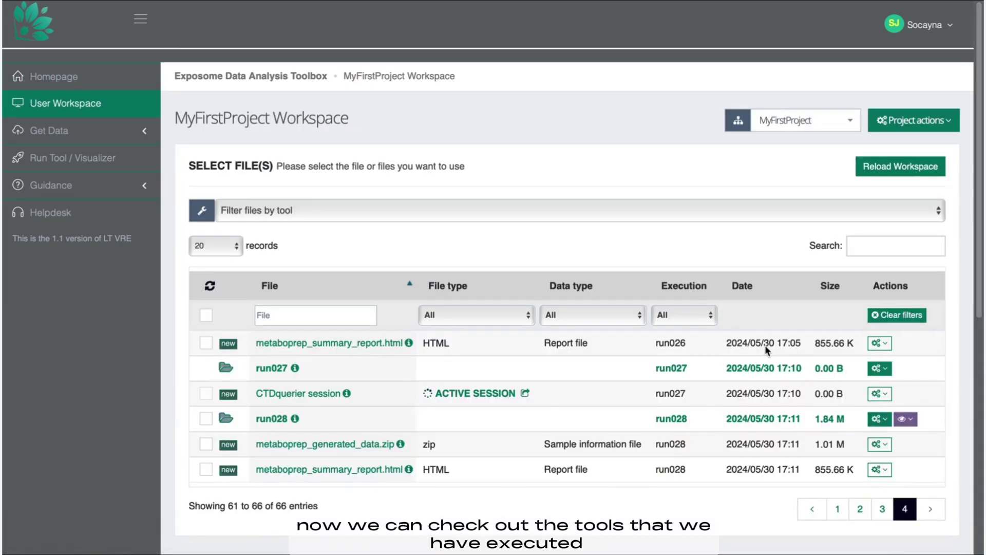
Step: Download the metaboprep_summary_report.html of run028 from the workspace list and open it from the Downloads folder
scroll(350, 427, "down", 2)
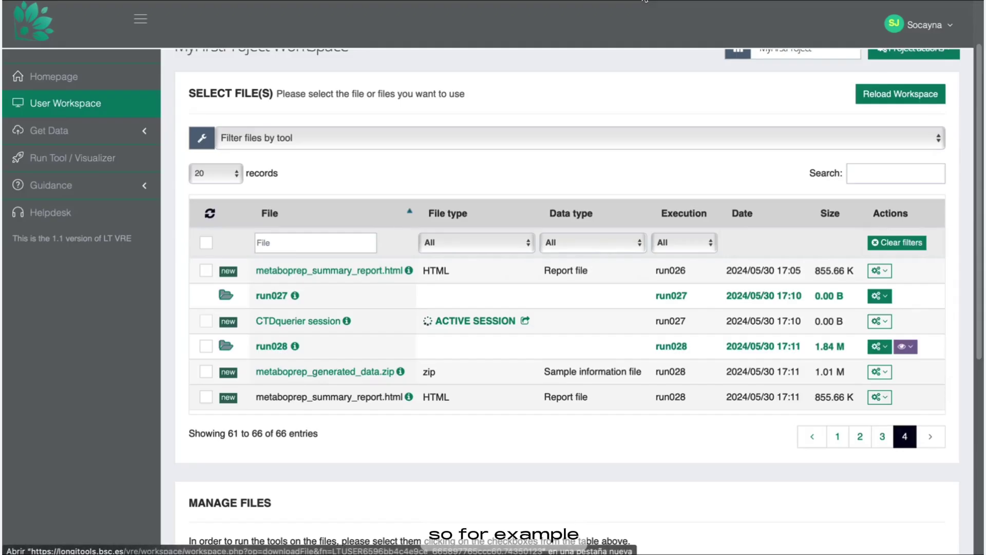
key("ctrl+Left")
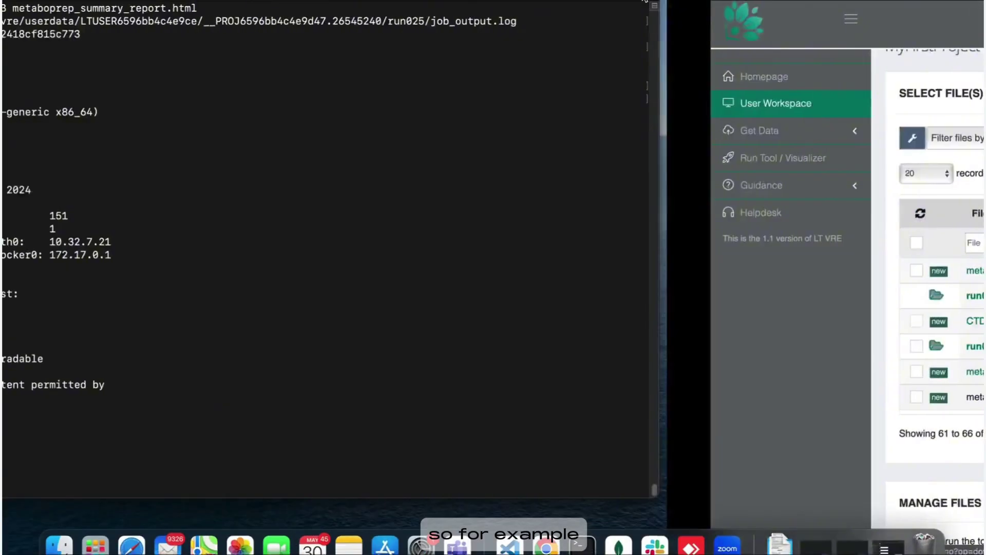
left_click(779, 534)
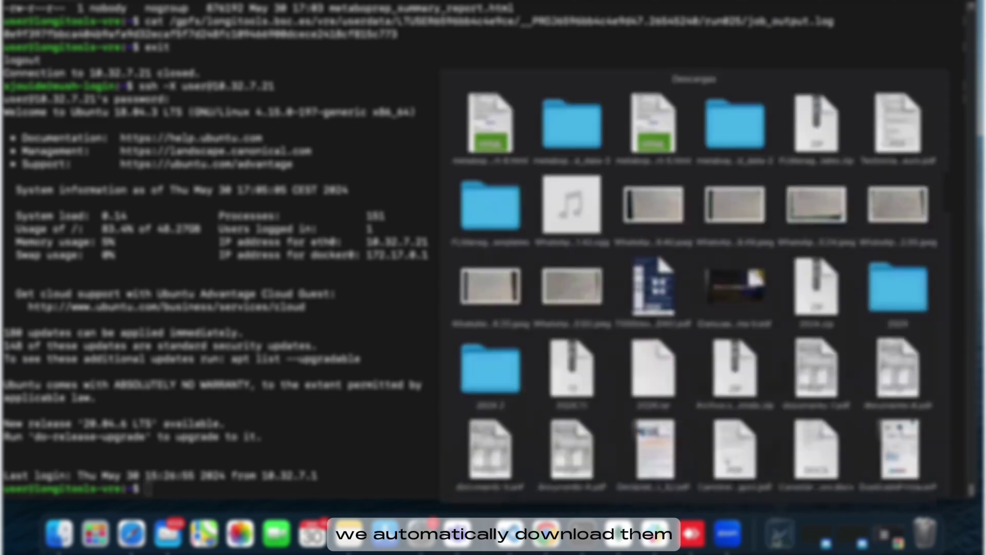
left_click(452, 98)
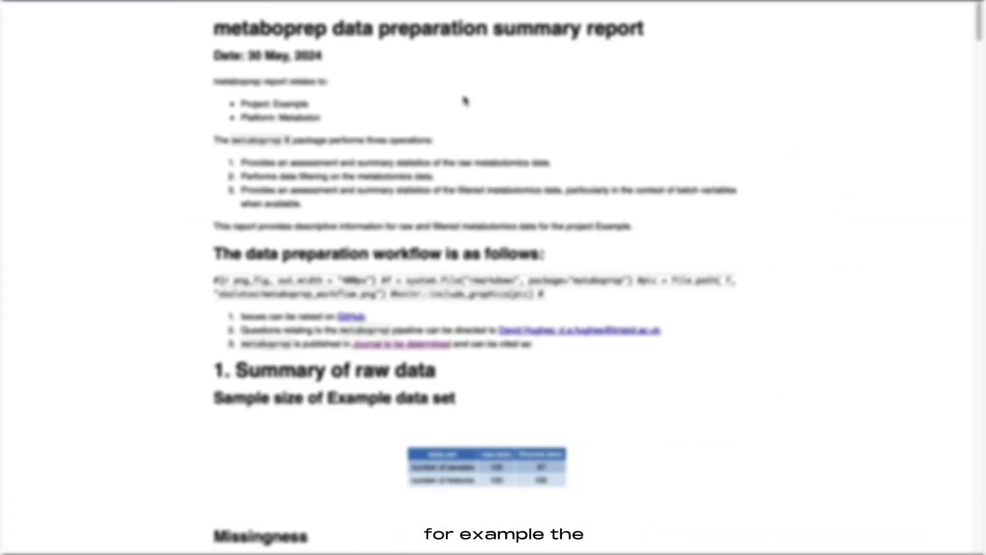
Step: Read through the metaboprep report from the raw data summary and missingness plots to the exclusion summary under Data Filtering
scroll(466, 100, "down", 5)
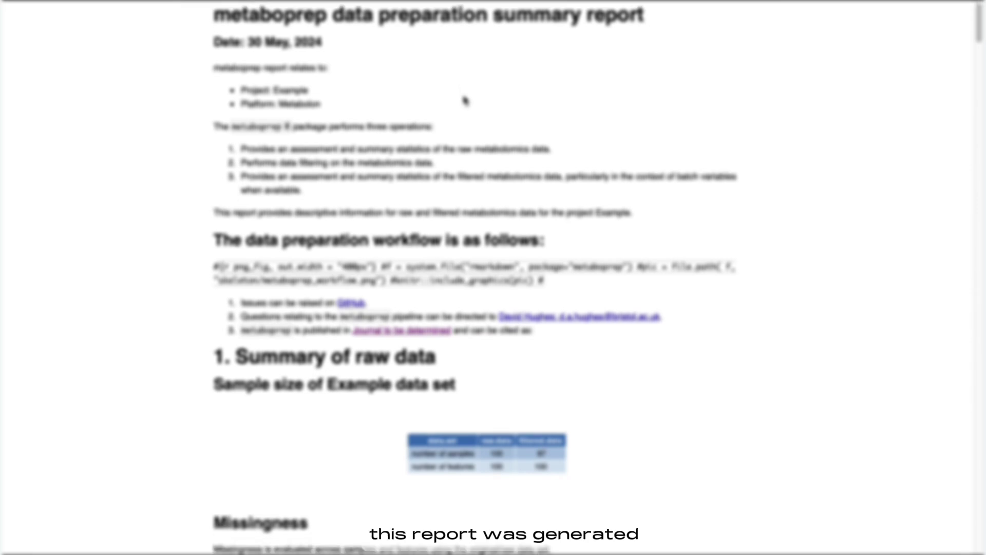
scroll(465, 97, "down", 5)
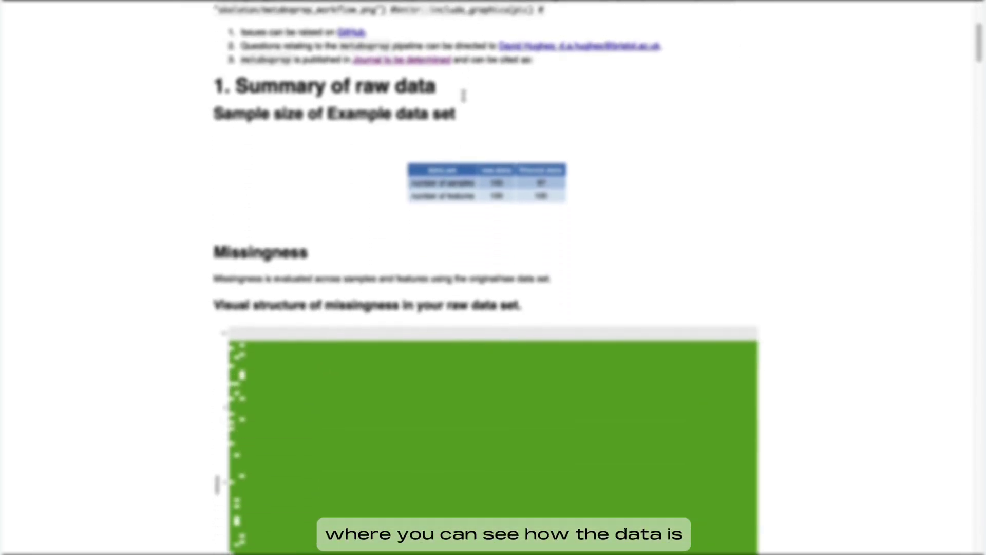
scroll(464, 97, "down", 8)
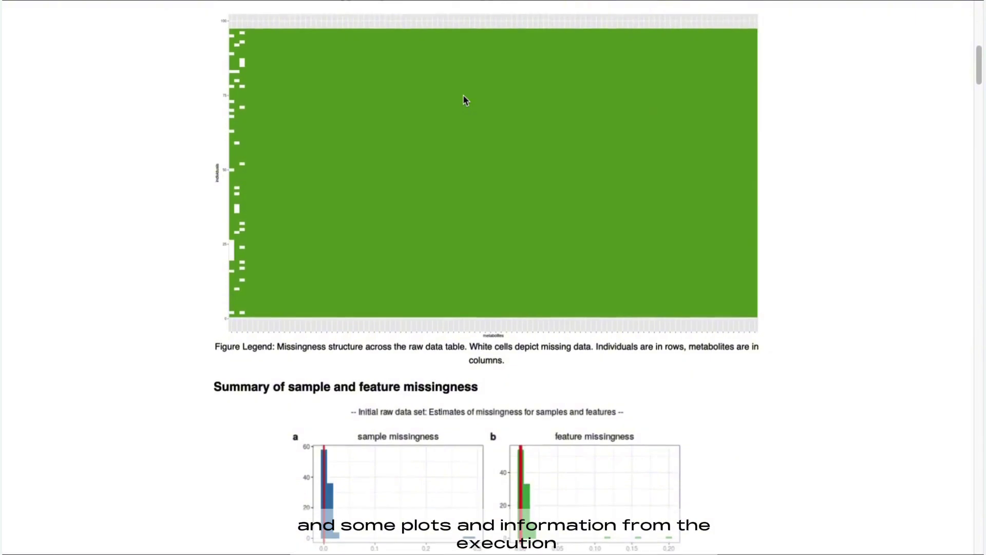
scroll(463, 95, "down", 7)
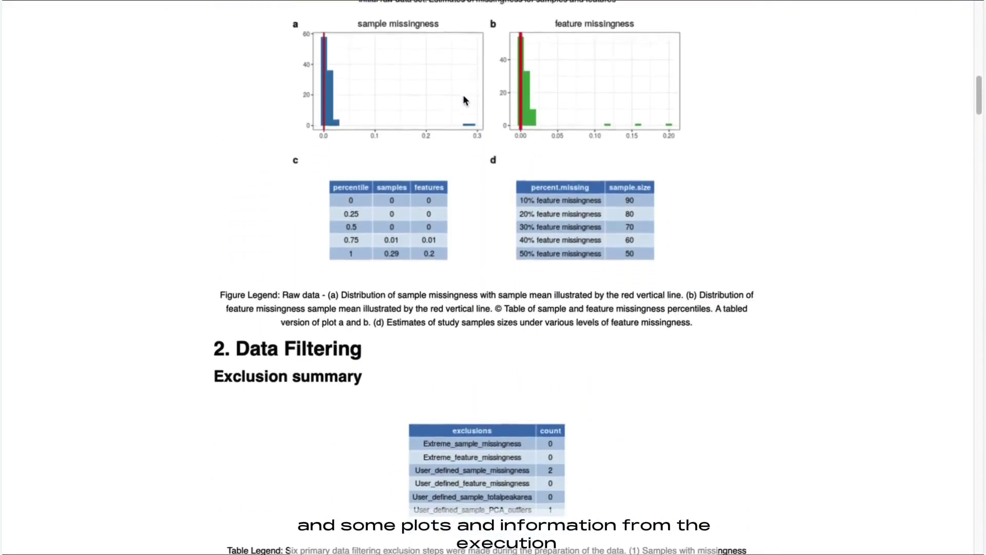